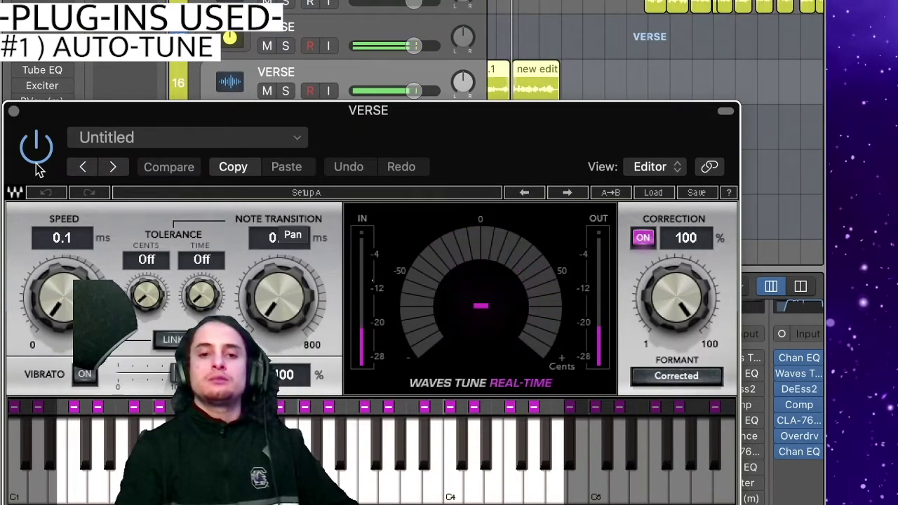
Turn on the first Channel EQ on the selected VERSE track and toggle its low-cut band off and back on
left_click(13, 110)
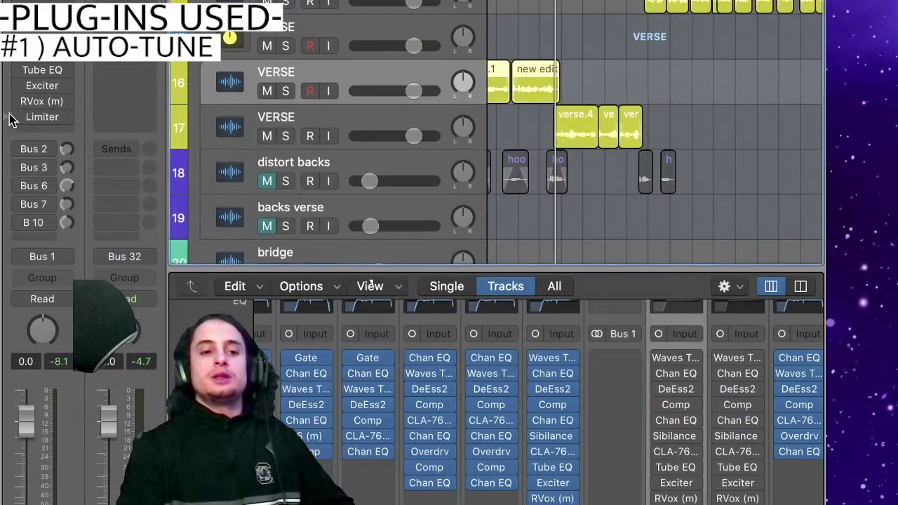
left_click(677, 374)
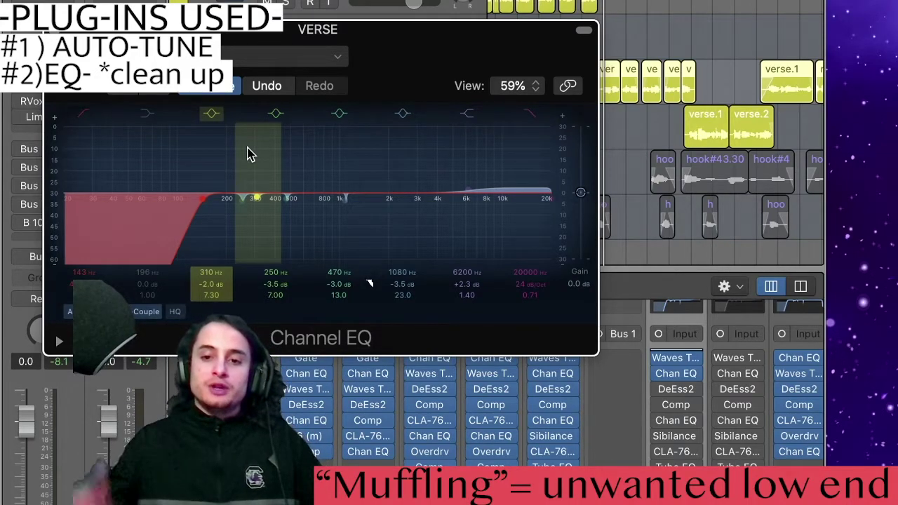
left_click(80, 114)
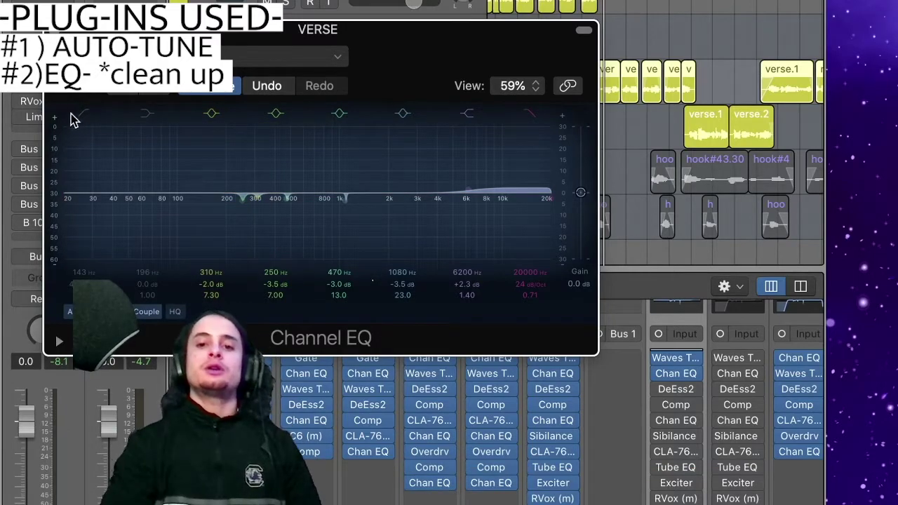
left_click(77, 114)
left_click_drag(206, 216, 212, 98)
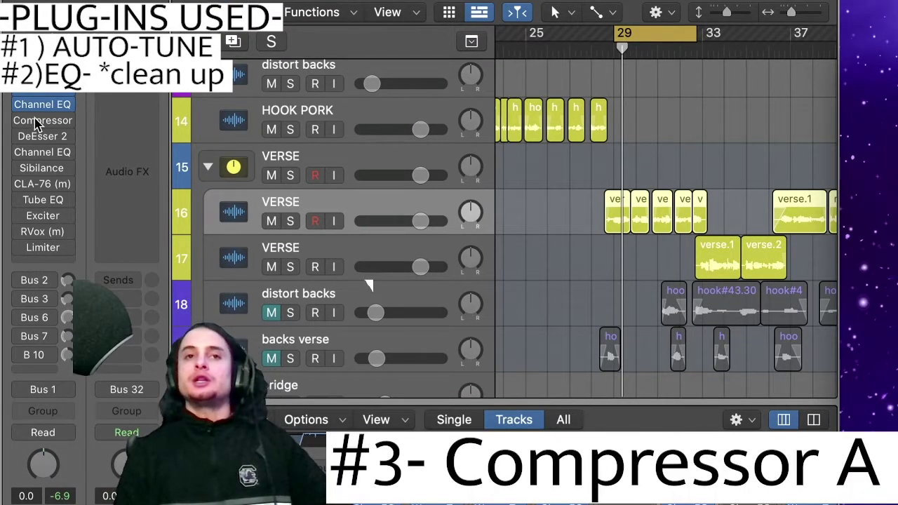
Turn on the Compressor on the VERSE track, review its Studio FET settings, and close its window
left_click(39, 120)
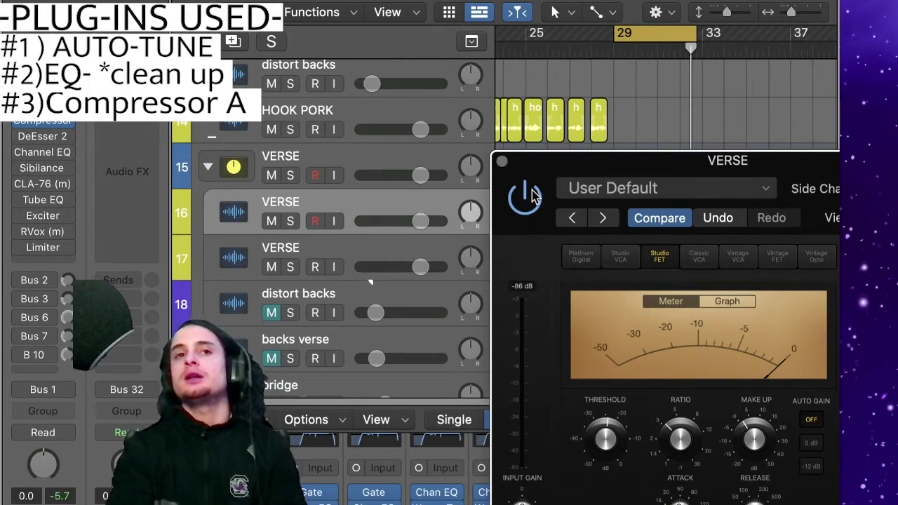
mouse_move(619, 453)
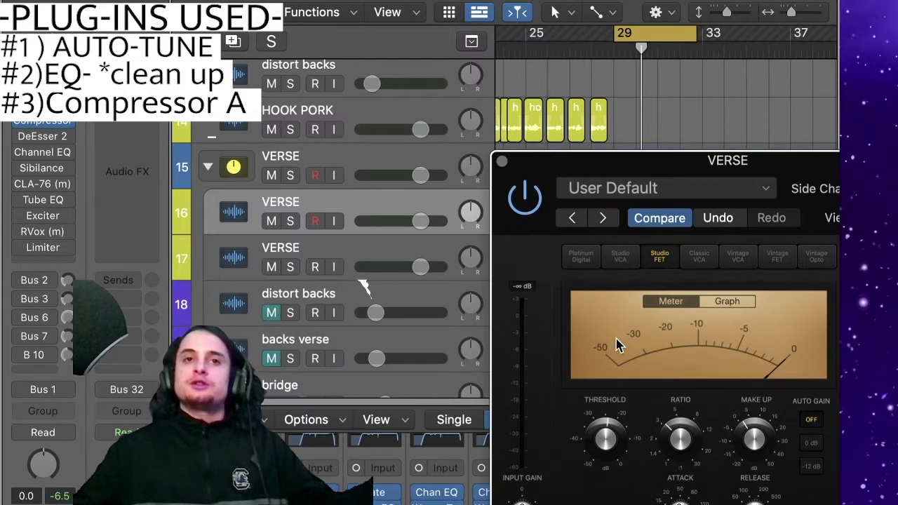
left_click(502, 162)
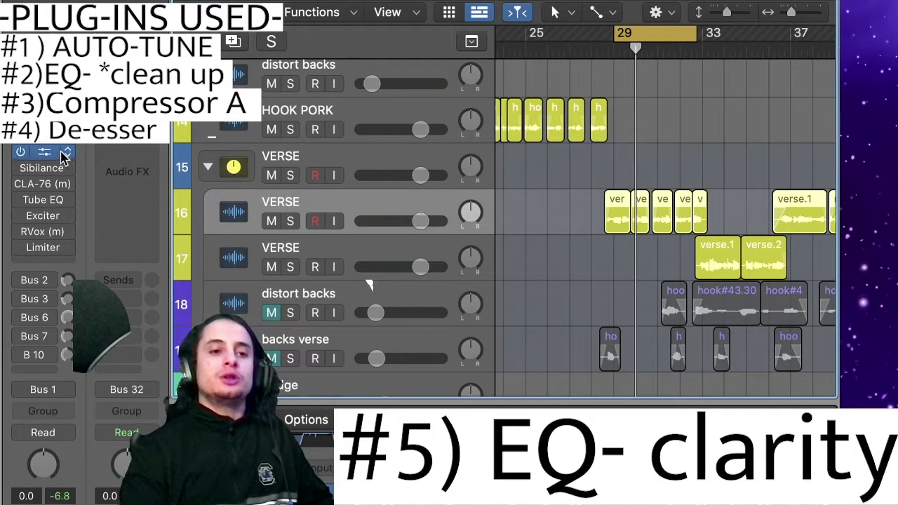
Turn on the second Channel EQ with the Pop Vocal preset on the VERSE track and look through its preset list
left_click(42, 152)
left_click(385, 241)
left_click_drag(422, 204, 476, 1)
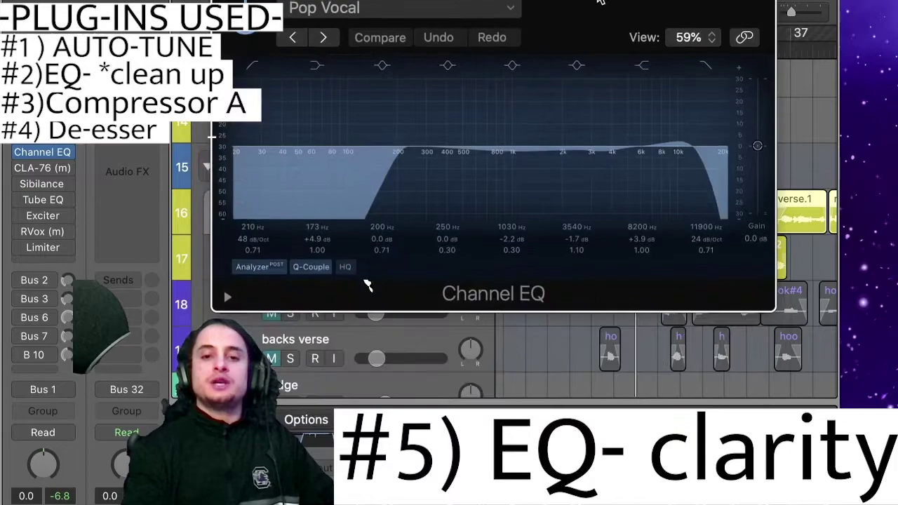
left_click(484, 1)
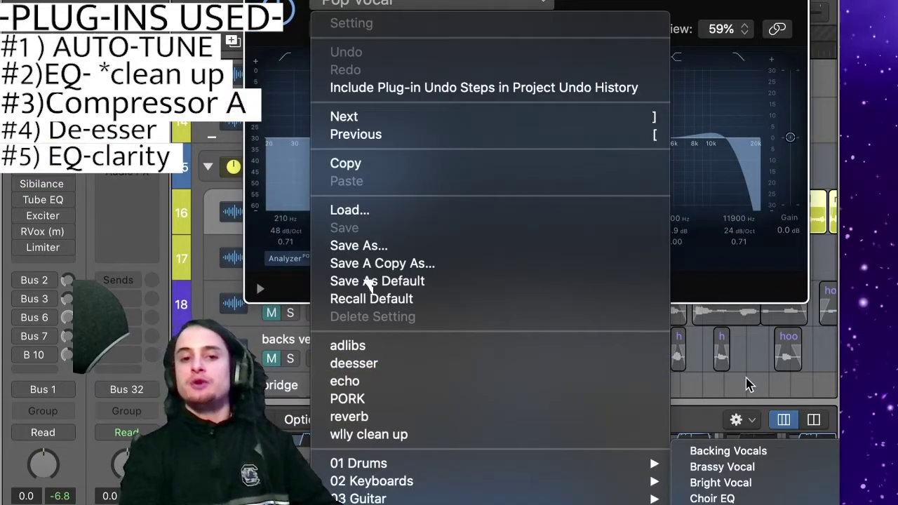
left_click(749, 385)
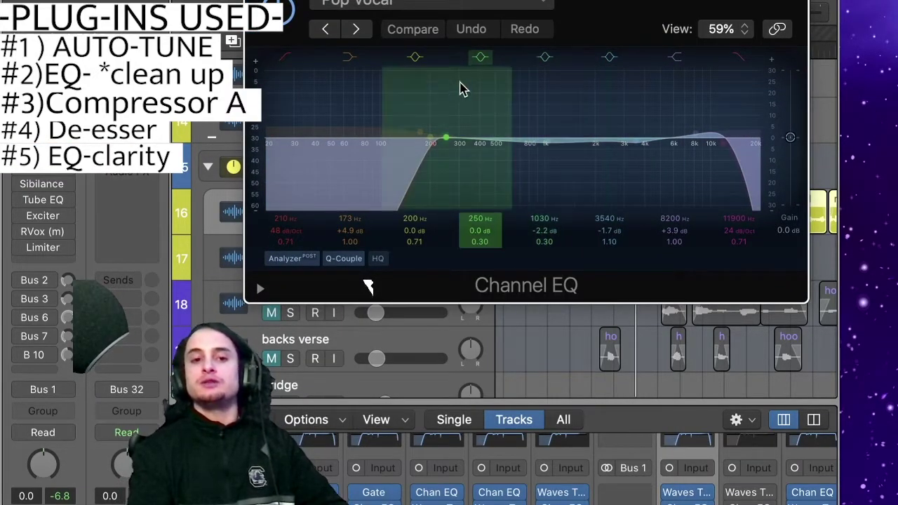
left_click(488, 4)
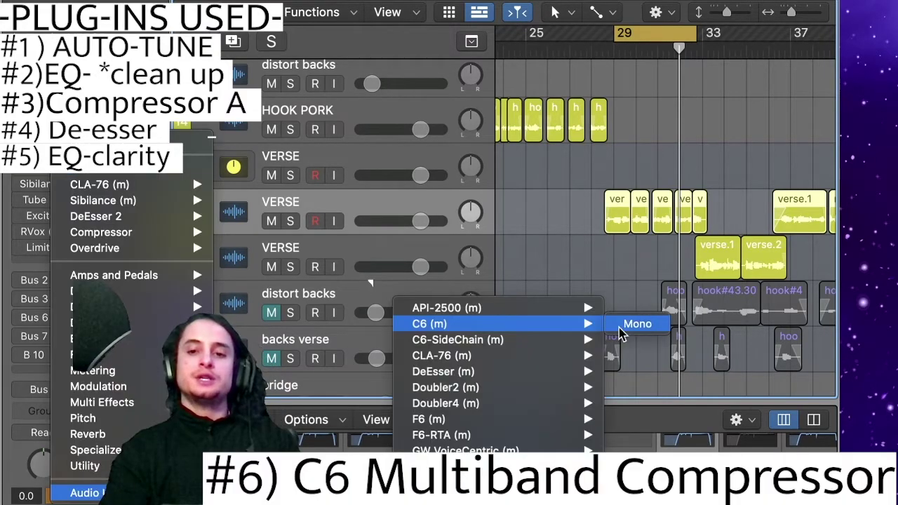
Insert the mono C6 multiband compressor on the VERSE track with the Vocal preset and close its window
left_click(600, 323)
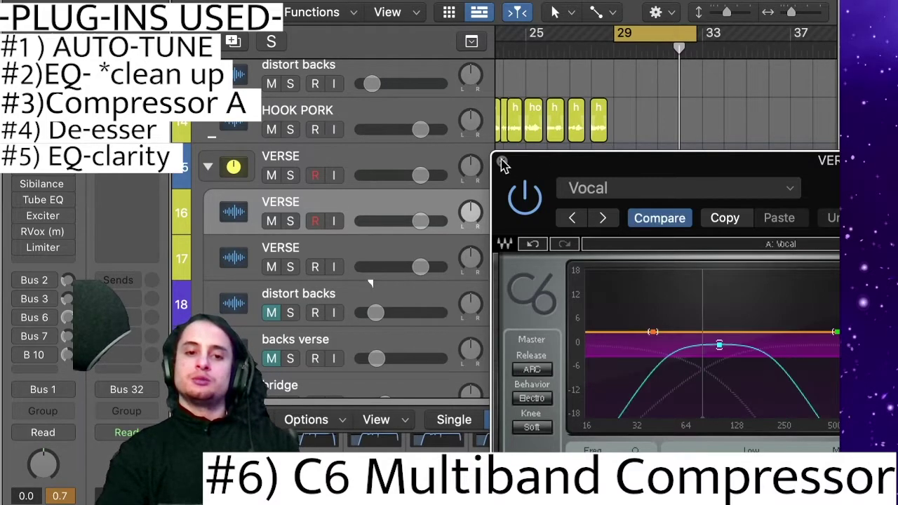
left_click(502, 161)
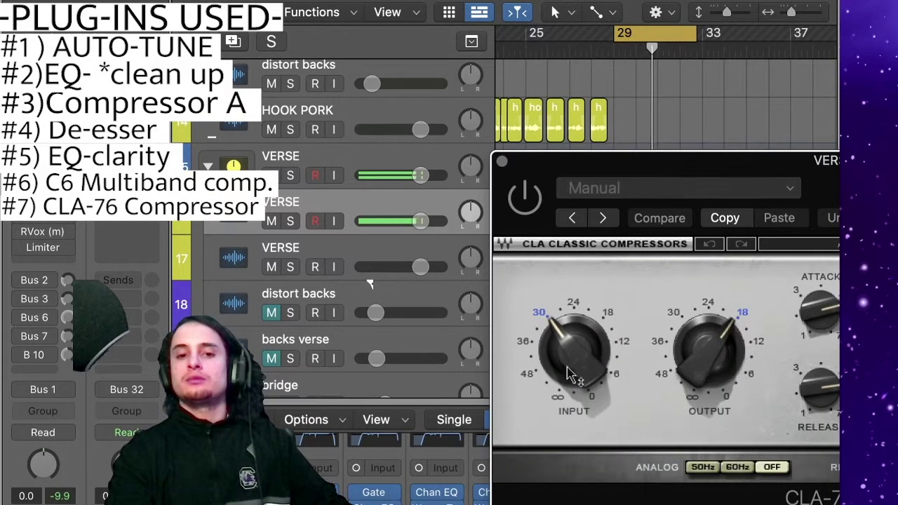
Uncover the full CLA-76 compressor interface and adjust its Attack and Release knobs
left_click_drag(605, 176, 433, 176)
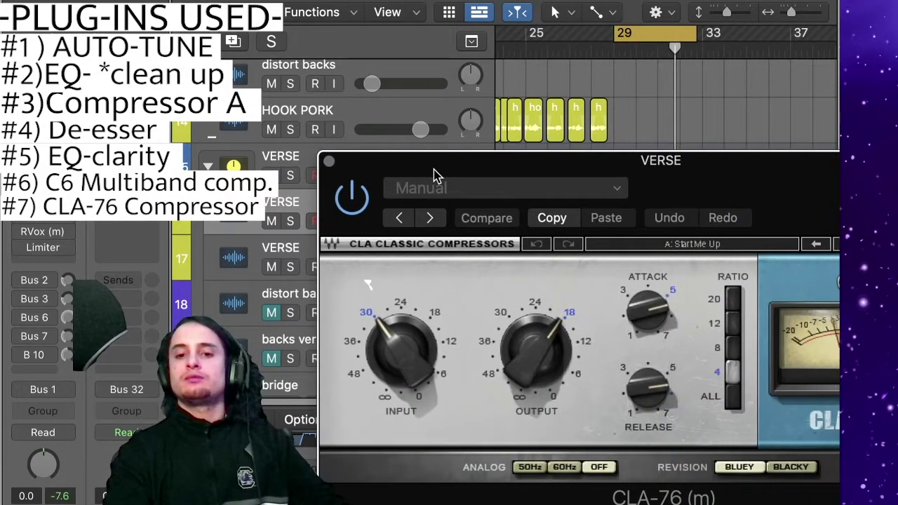
left_click_drag(662, 311, 662, 325)
left_click_drag(653, 392, 653, 401)
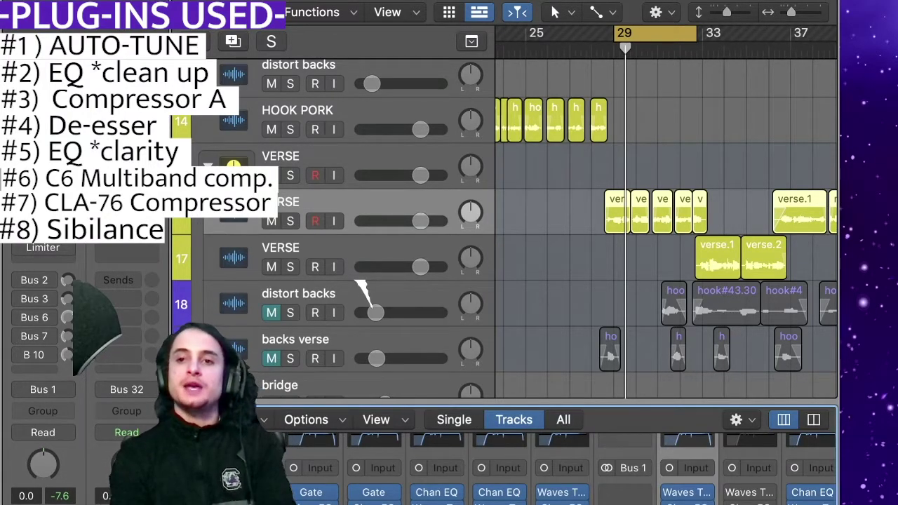
Play the verse to audition the Sibilance plug-in on the VERSE track, and close its window
key("space")
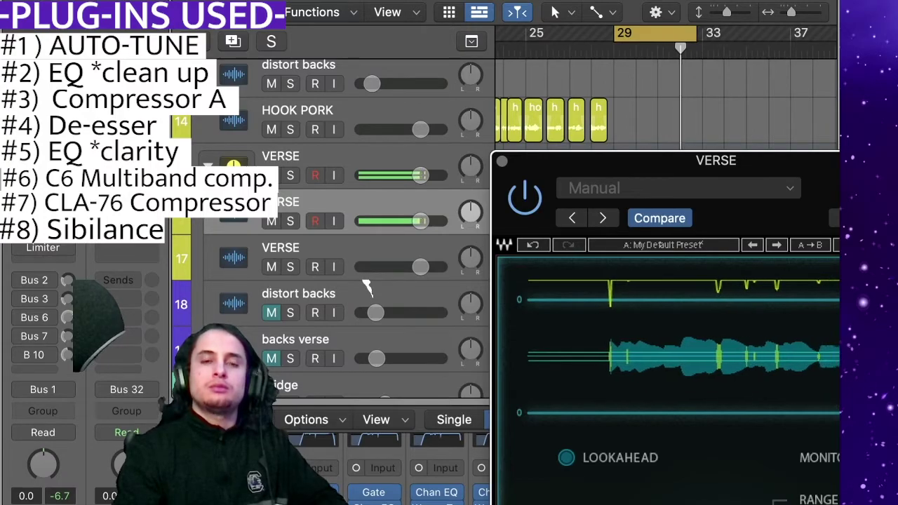
left_click(501, 162)
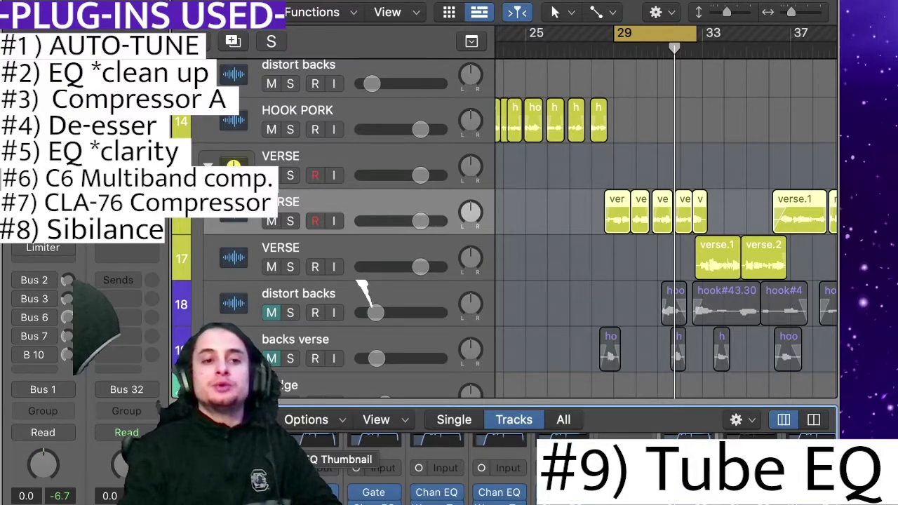
Review the Tube EQ settings and the Exciter's Vocal Edge preset on the VERSE track, listening to the verse
left_click(43, 262)
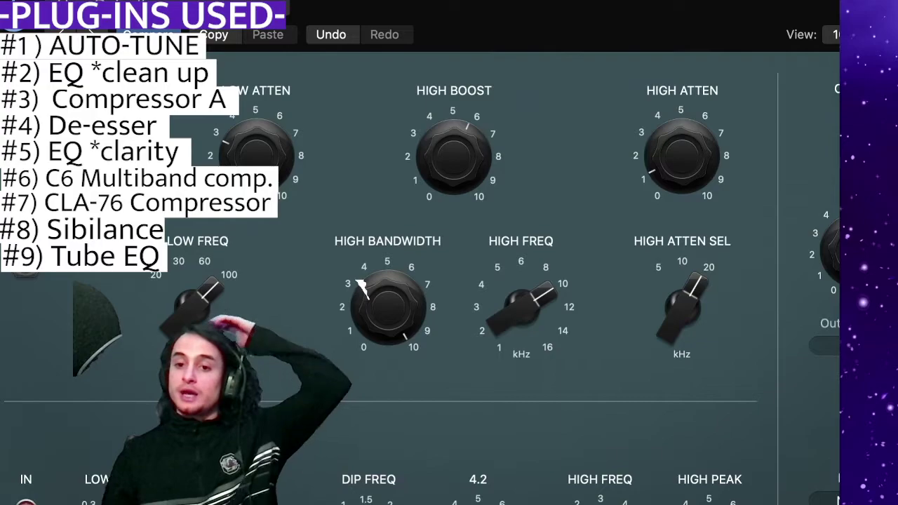
key("super+w")
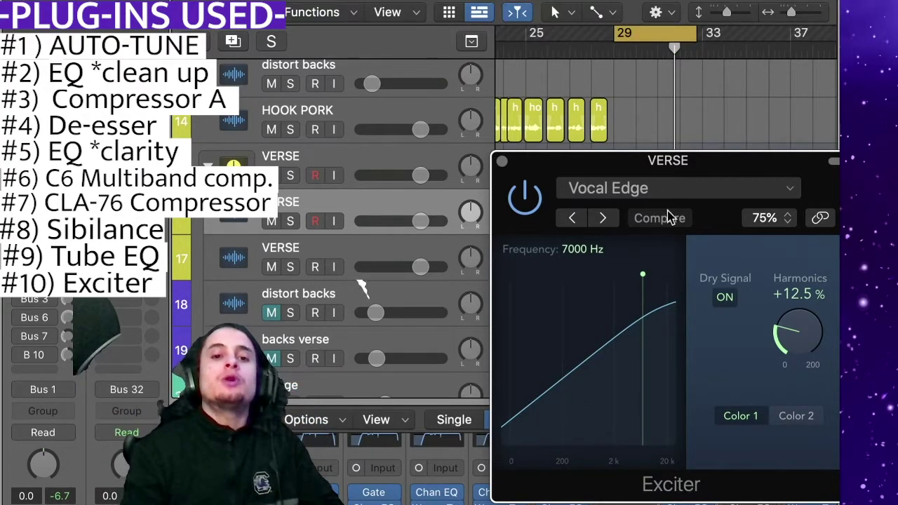
left_click_drag(717, 166, 436, 166)
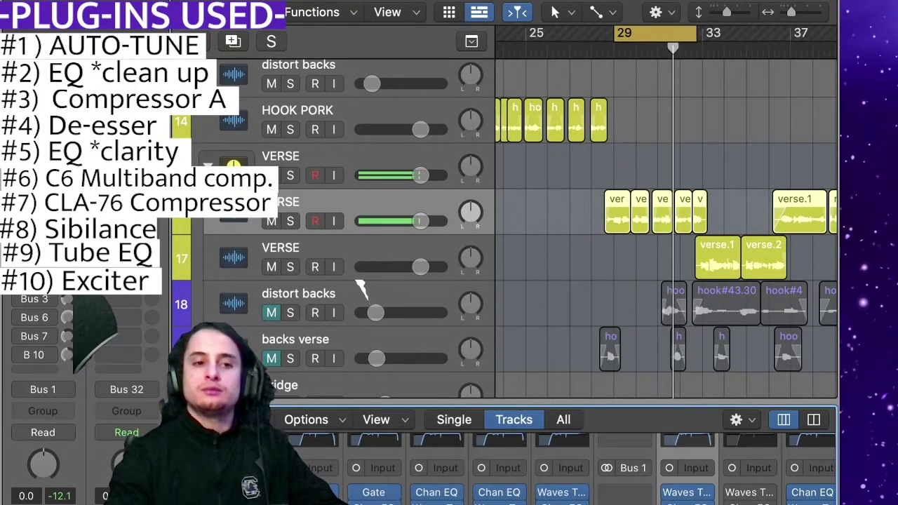
key("space")
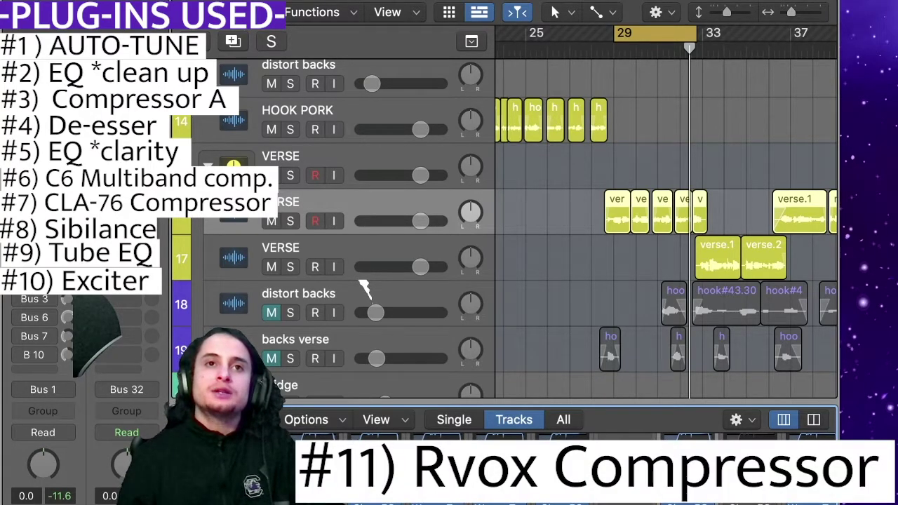
Open the RVox compressor on the VERSE track and toggle its bypass while the verse plays
left_click(44, 262)
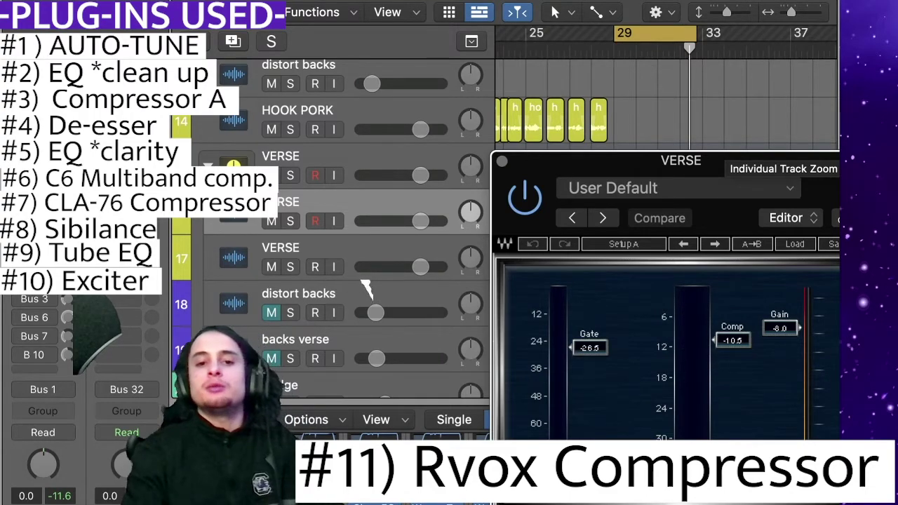
key("space")
left_click(538, 199)
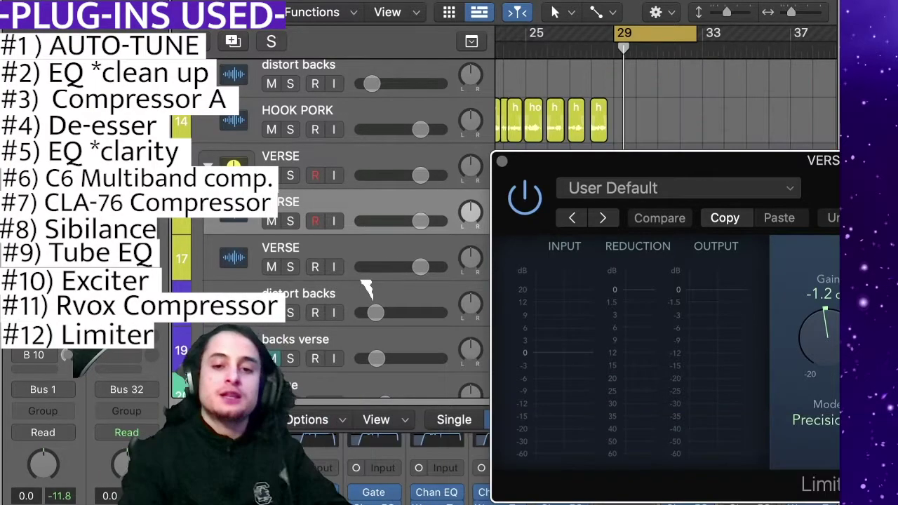
Close the Limiter window and play the verse through the complete plug-in chain
left_click(503, 163)
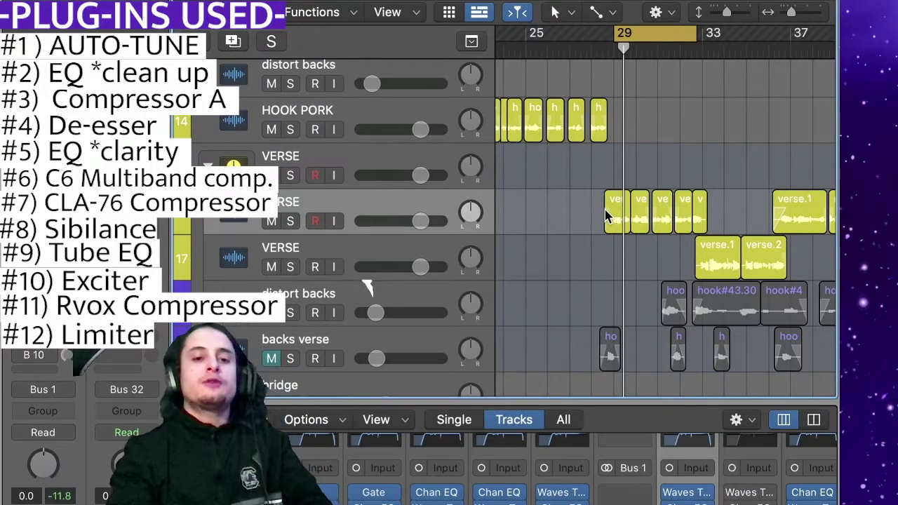
key("space")
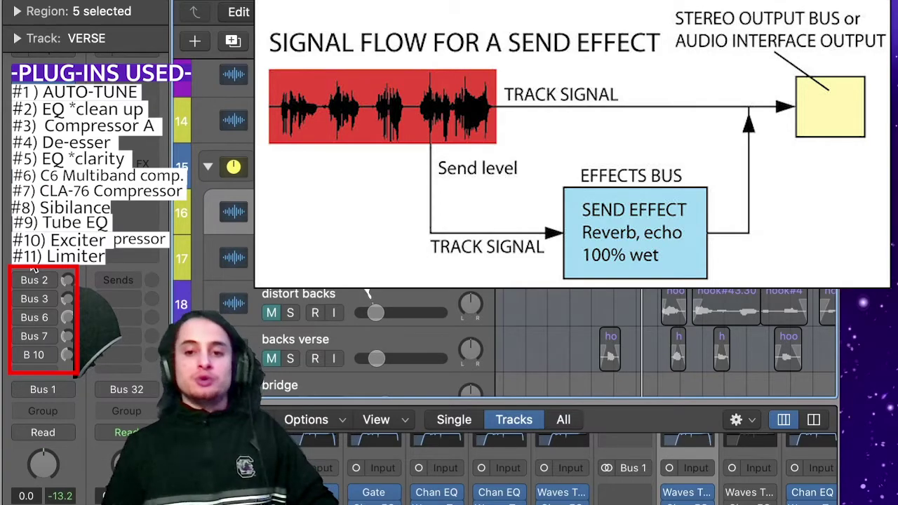
Turn on the Bus 2, Bus 3 and Bus 6 sends on the VERSE track and check where Bus 6 is routed
mouse_move(20, 281)
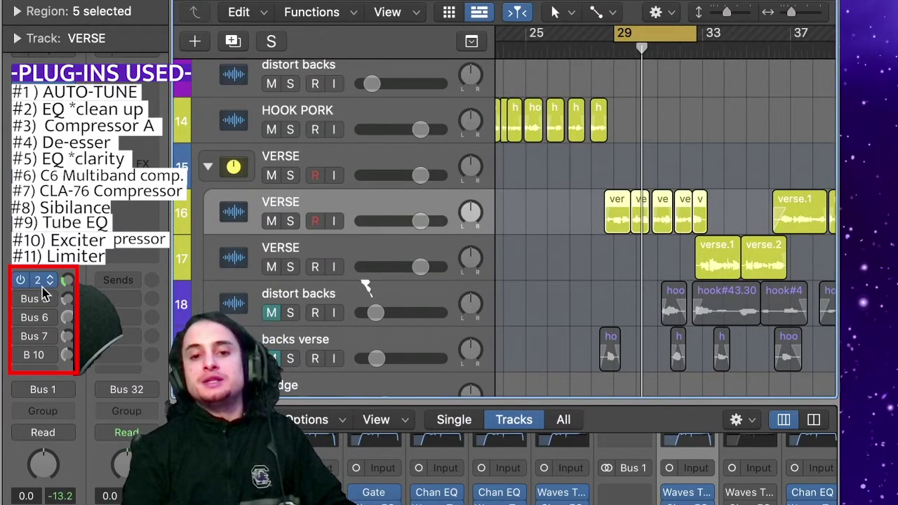
left_click(41, 281)
left_click(105, 270)
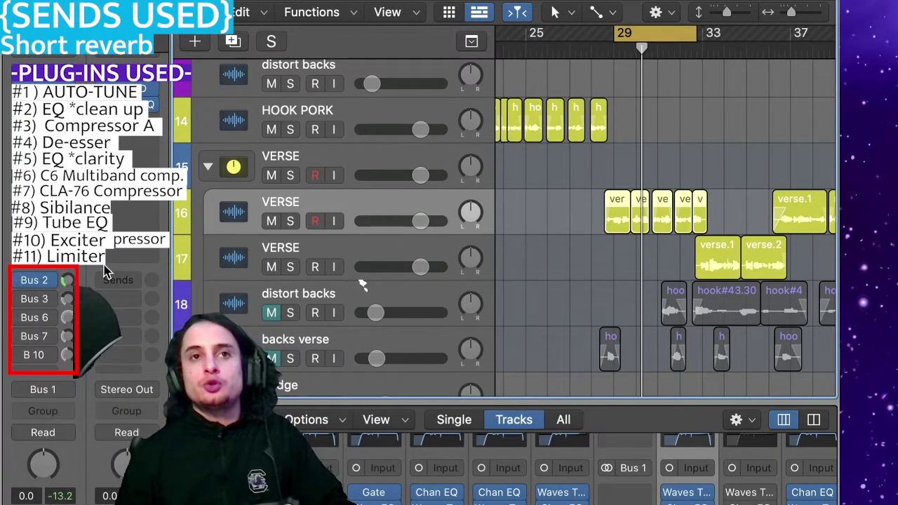
left_click(21, 298)
left_click(22, 318)
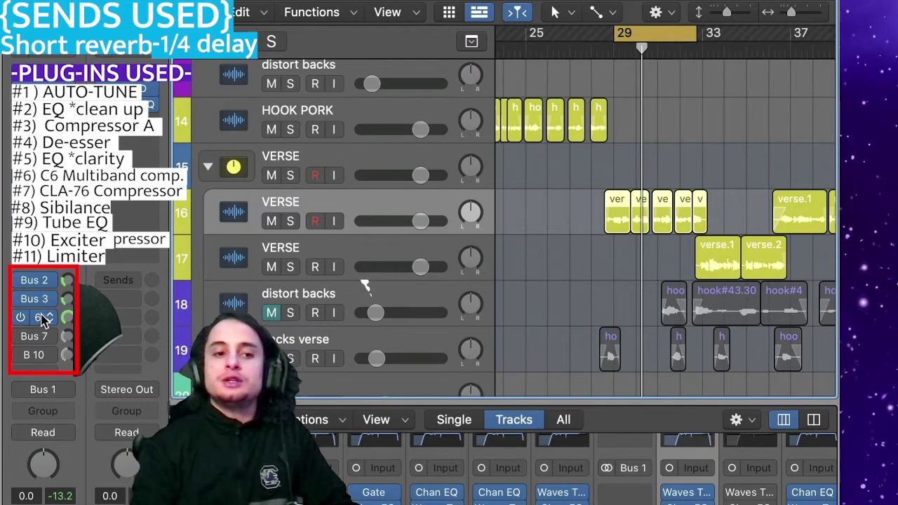
left_click(49, 318)
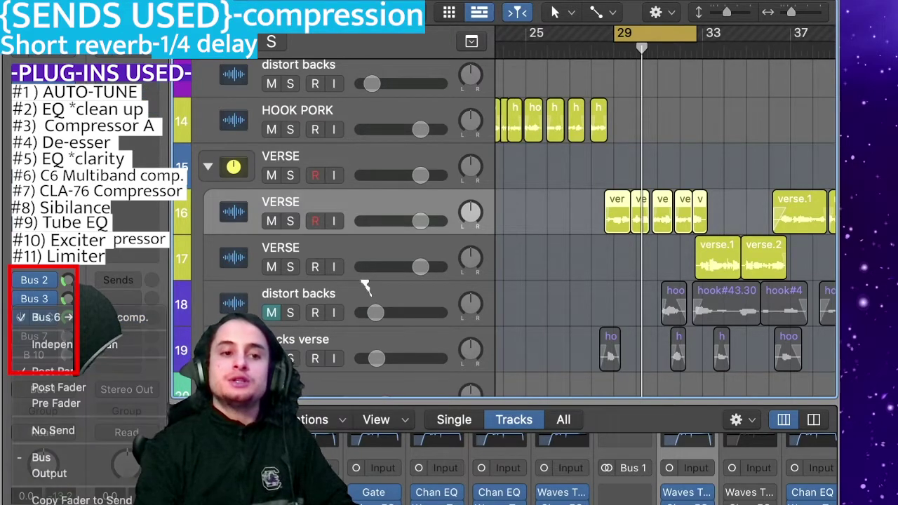
left_click(102, 295)
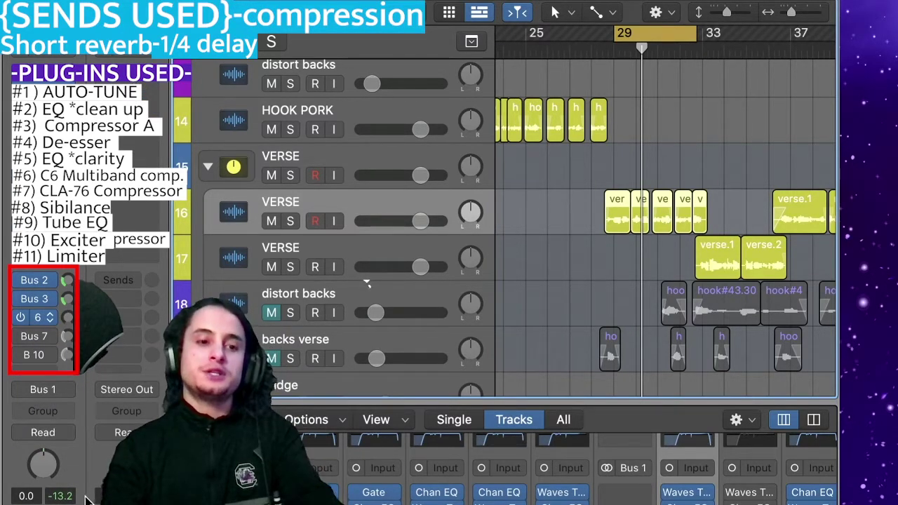
Reset the VERSE track's Bus 6 send level and turn on all five sends: Bus 2, Bus 3, Bus 6, Bus 7 and B 10
left_click(68, 318, "alt")
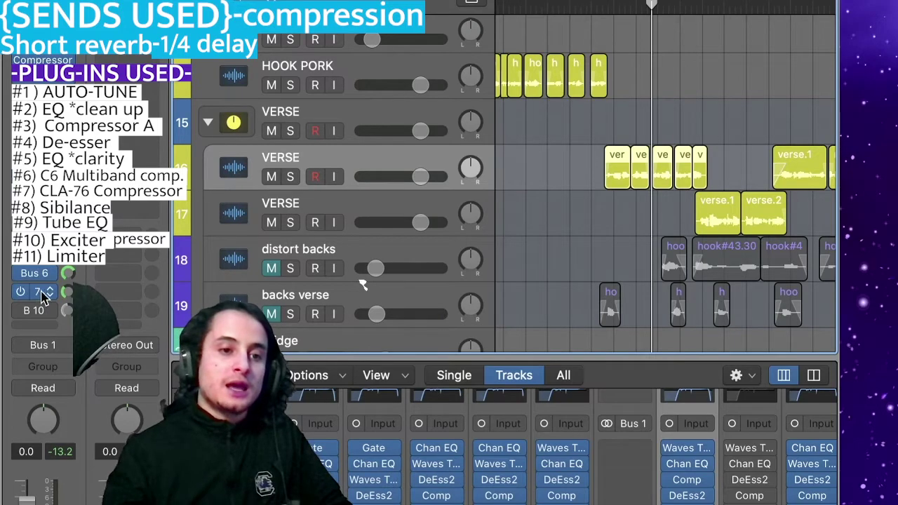
left_click(52, 275)
left_click(54, 284)
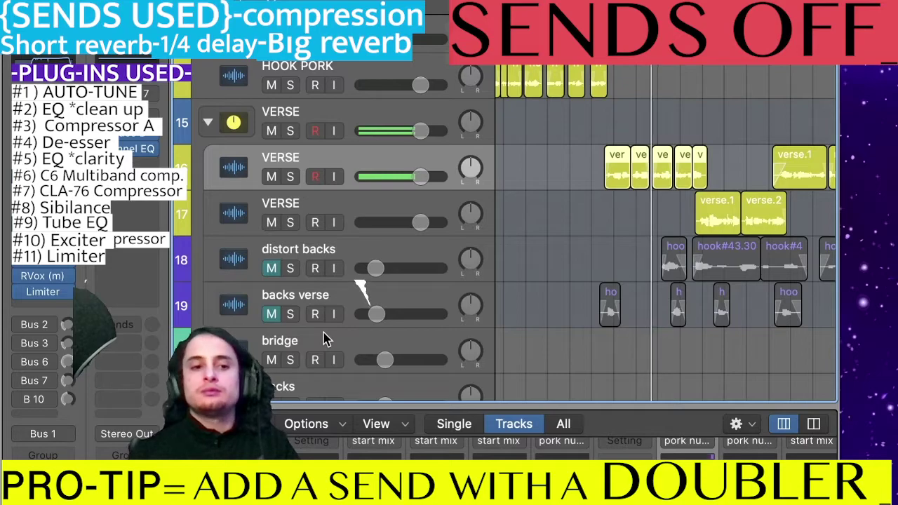
left_click_drag(23, 323, 23, 405)
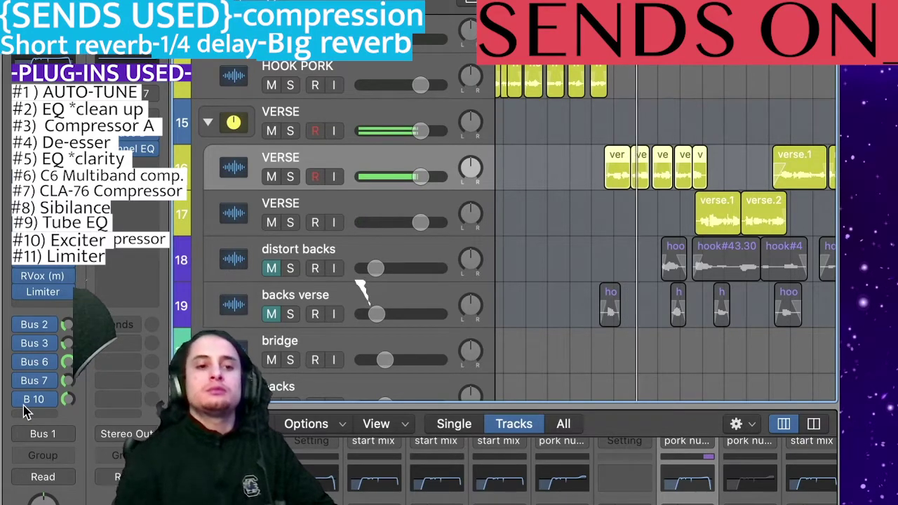
Unmute the distort backs and backs verse tracks below the VERSE tracks, and select distort backs
scroll(549, 237, "up", 5)
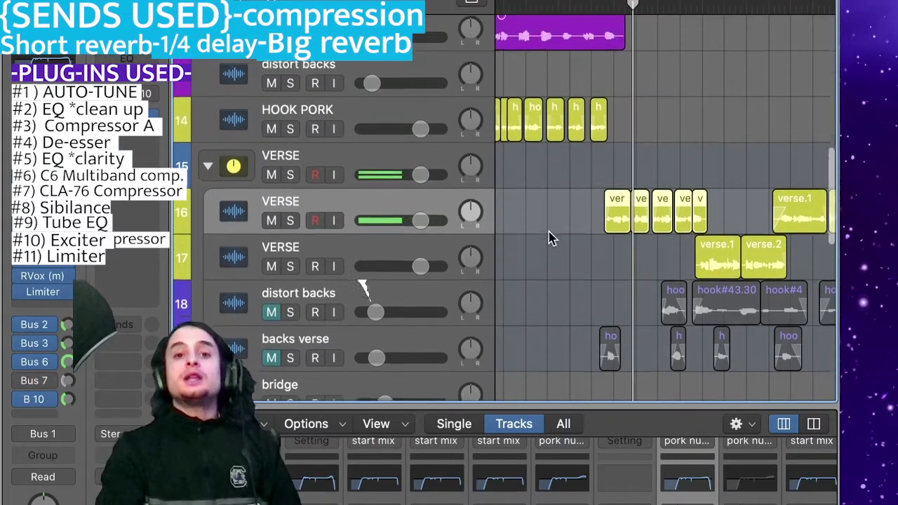
scroll(554, 245, "down", 4)
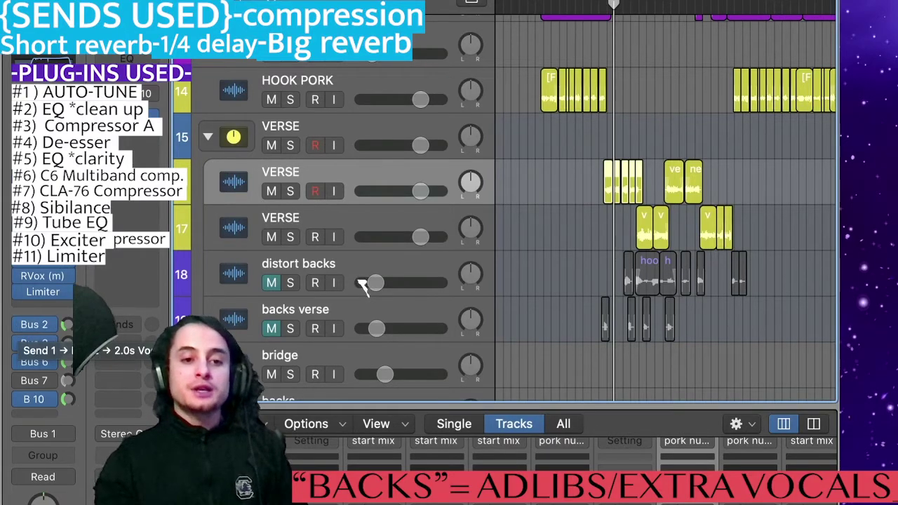
left_click(345, 268)
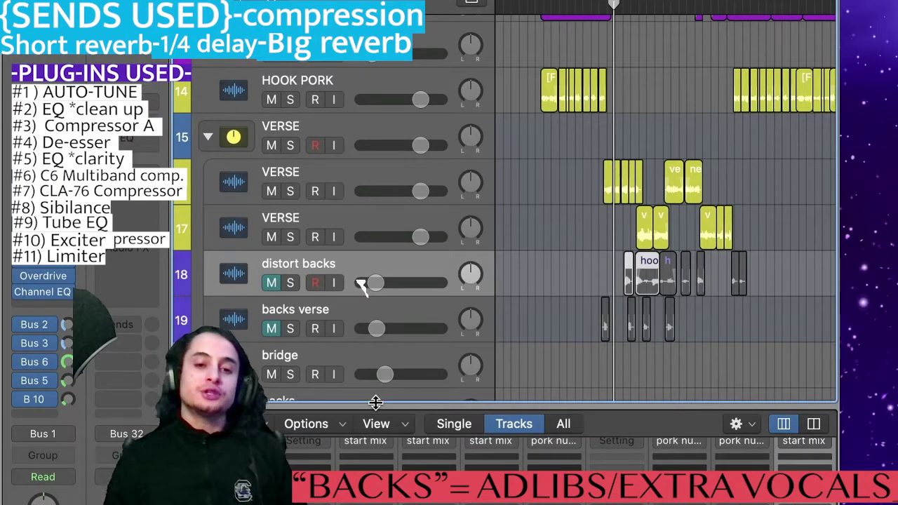
left_click(393, 310)
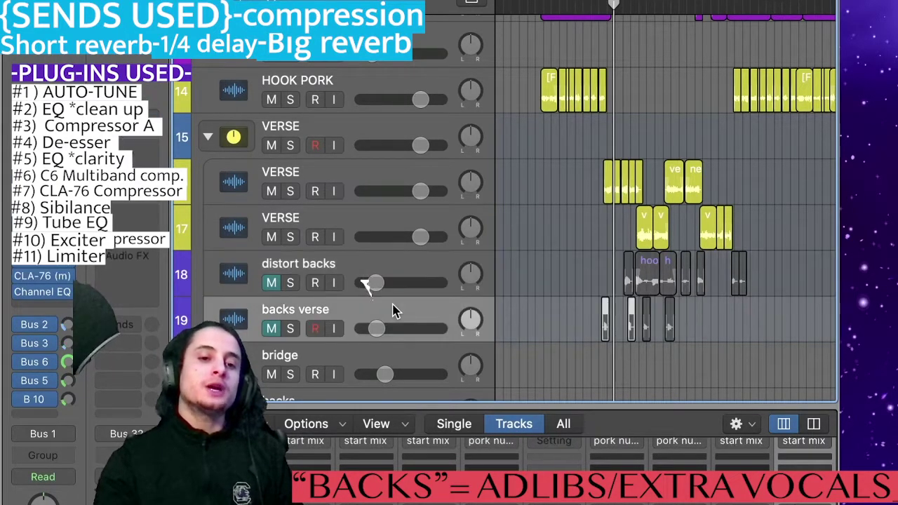
left_click(370, 267)
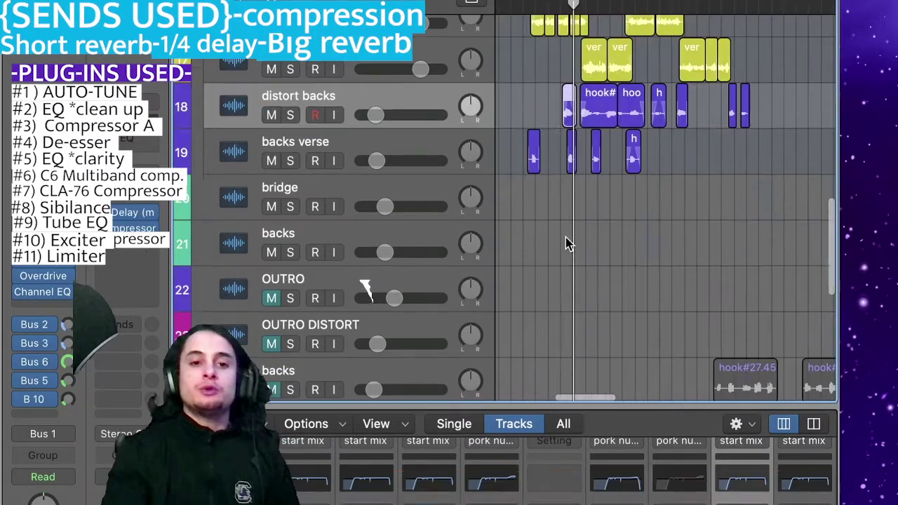
Enlarge the timeline around the distort backs and backs verse regions to examine how they line up with the verse vocals
scroll(567, 243, "up", 10)
scroll(568, 244, "down", 5)
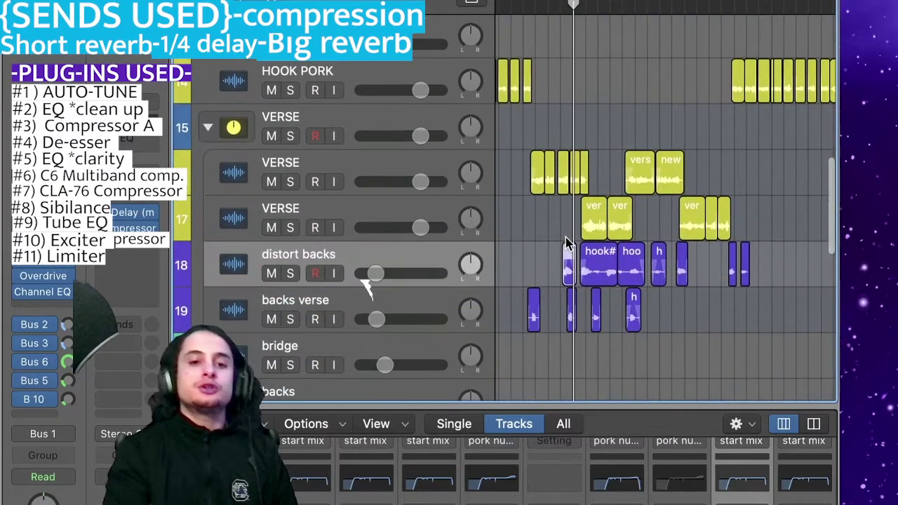
key("super+Right")
key("super+Right")
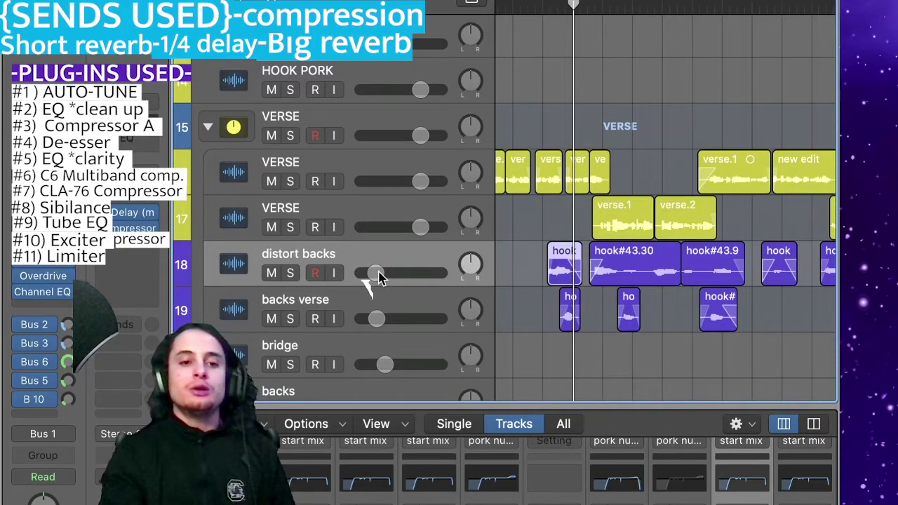